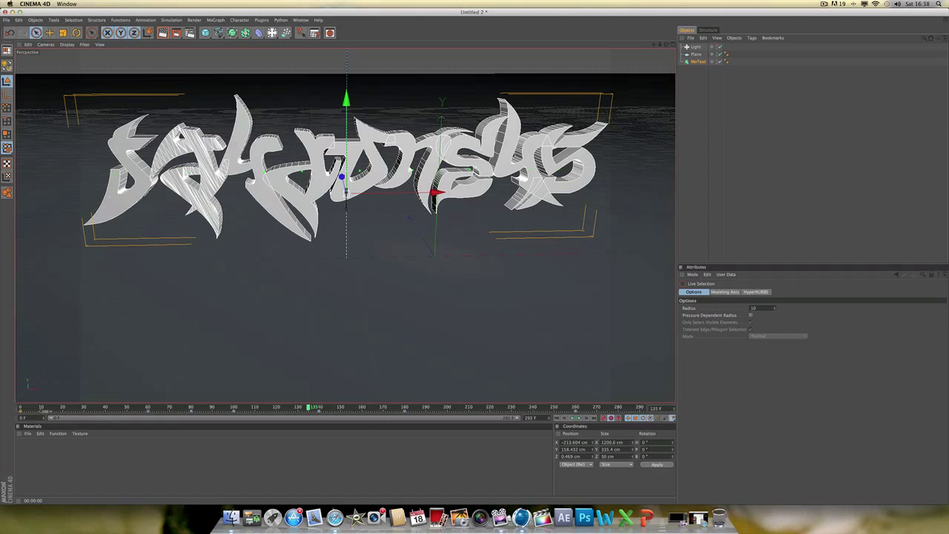
- Switch from the Cinema 4D graffiti text scene to the Finder desktop
left_click(231, 513)
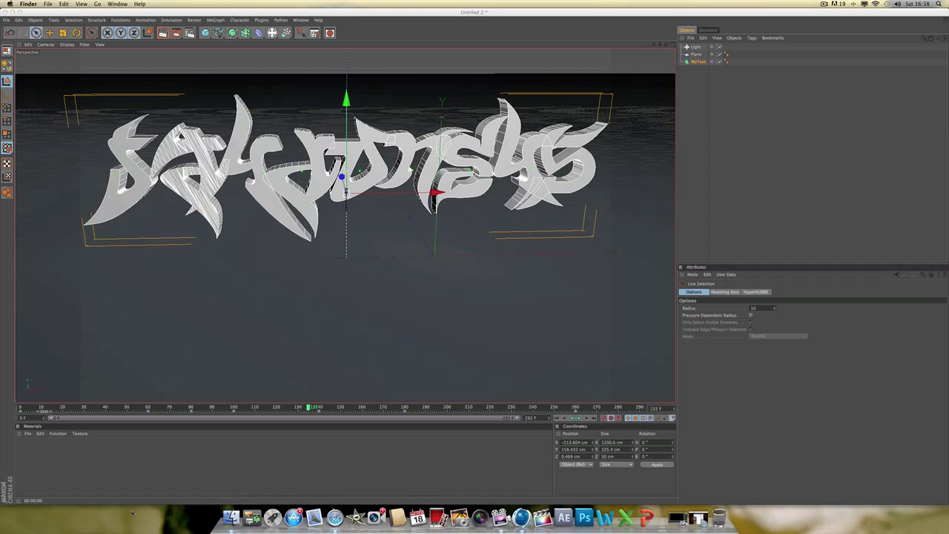
- Hide Cinema 4D, then play quick look.mov in QuickTime Player and close it
key("super+alt+h")
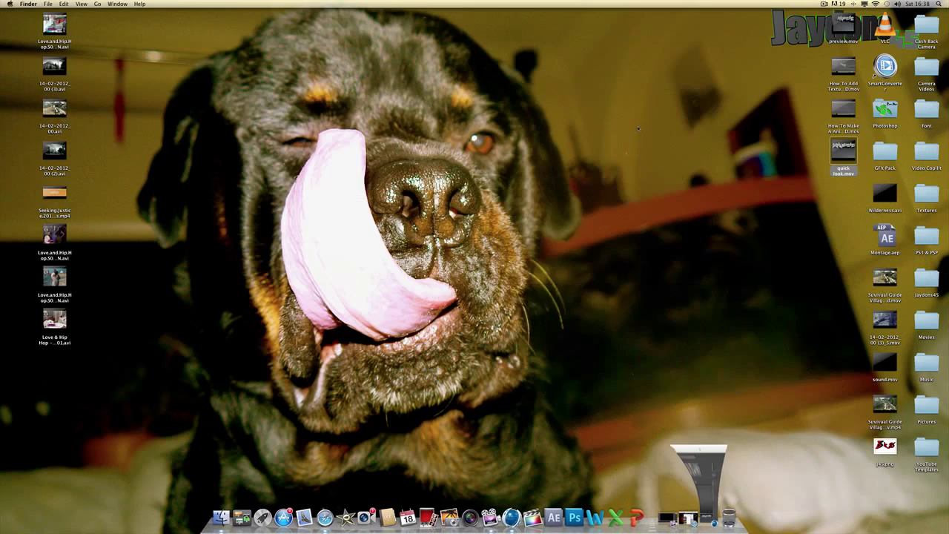
key("super+o")
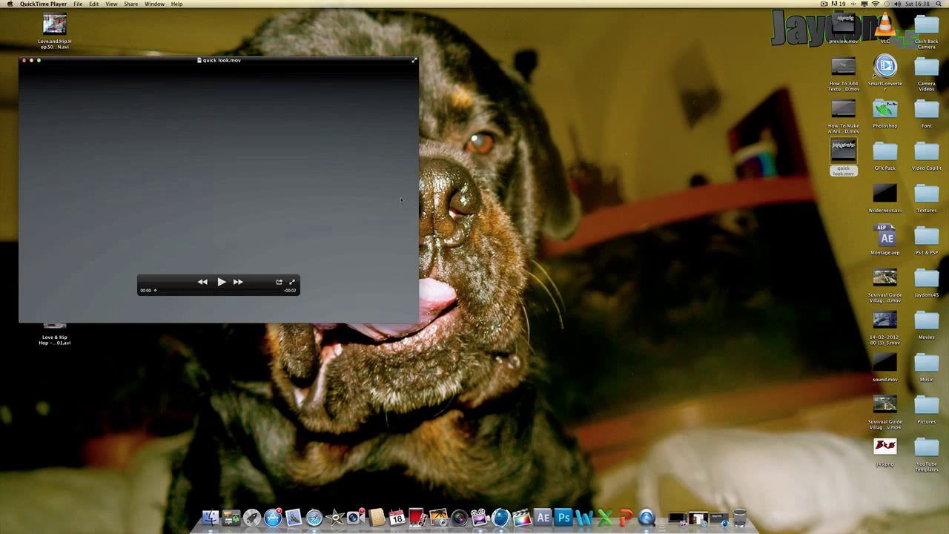
key("space")
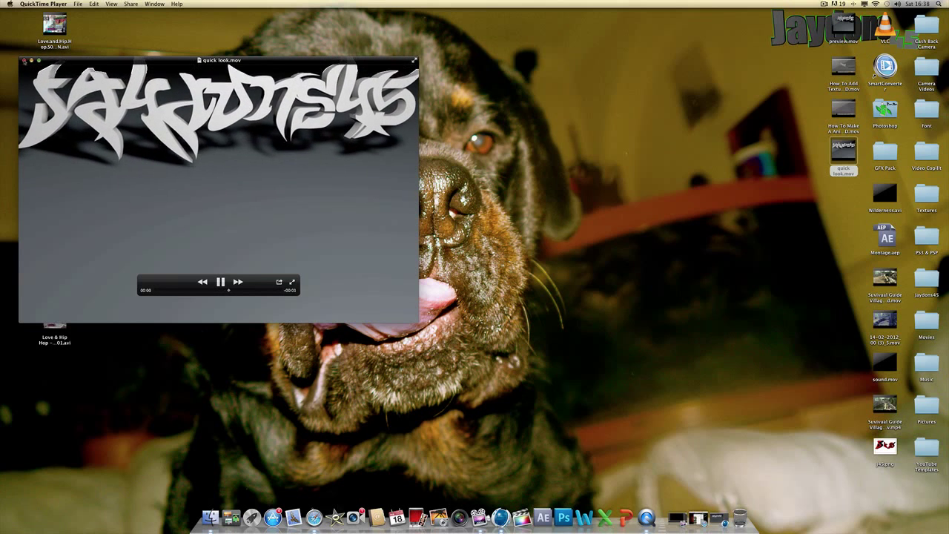
key("super+w")
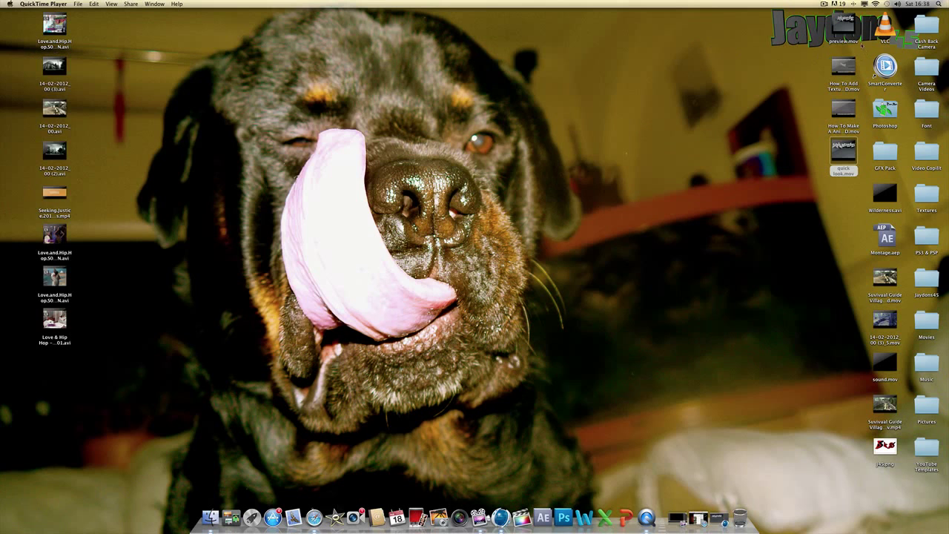
- Play preview.mov in QuickTime Player and close it
double_click(843, 26)
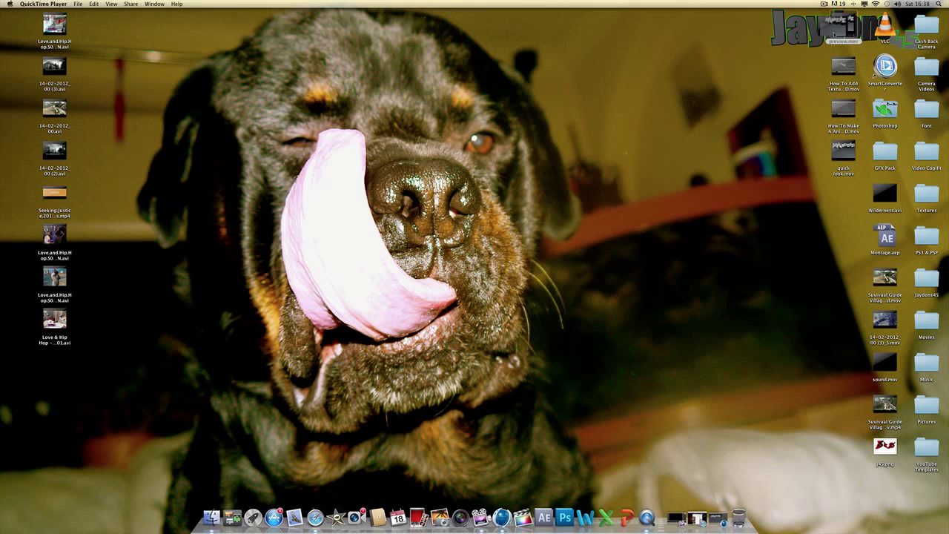
left_click(222, 283)
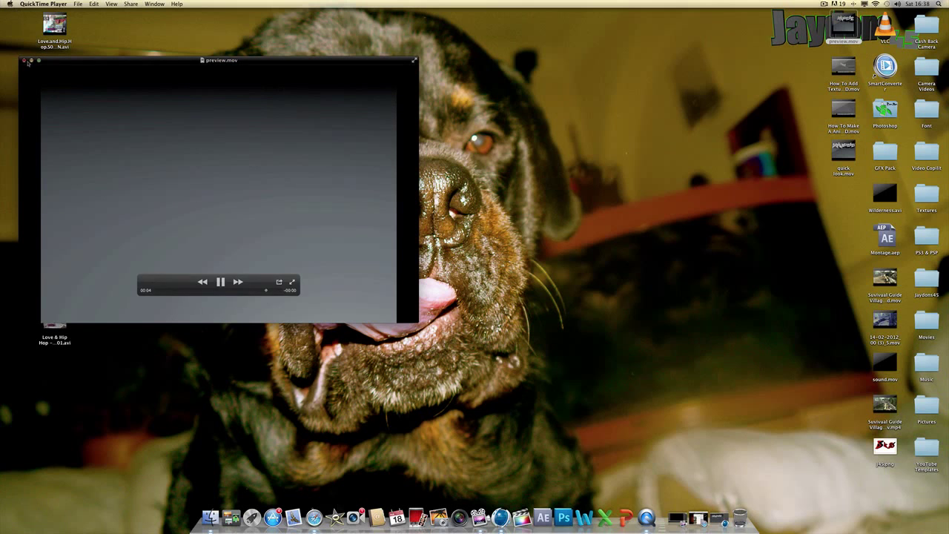
key("super+w")
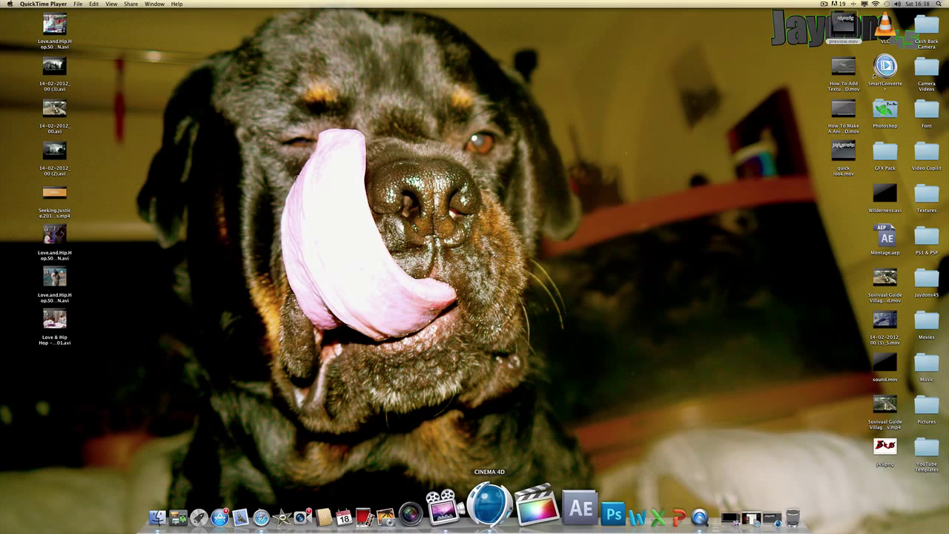
- Back in Cinema 4D, set Make Preview to Full Render, all frames, 1080x720 at 60 fps
left_click(716, 506)
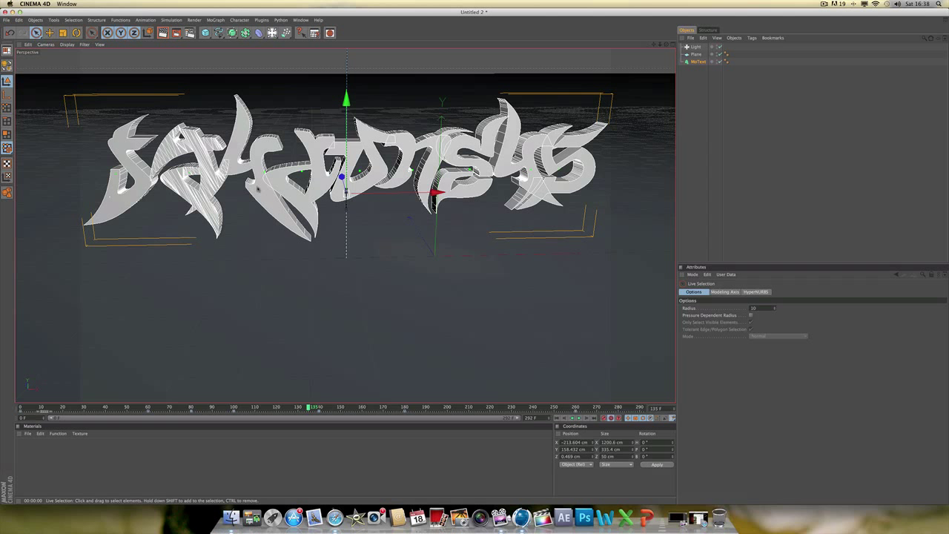
left_click(192, 20)
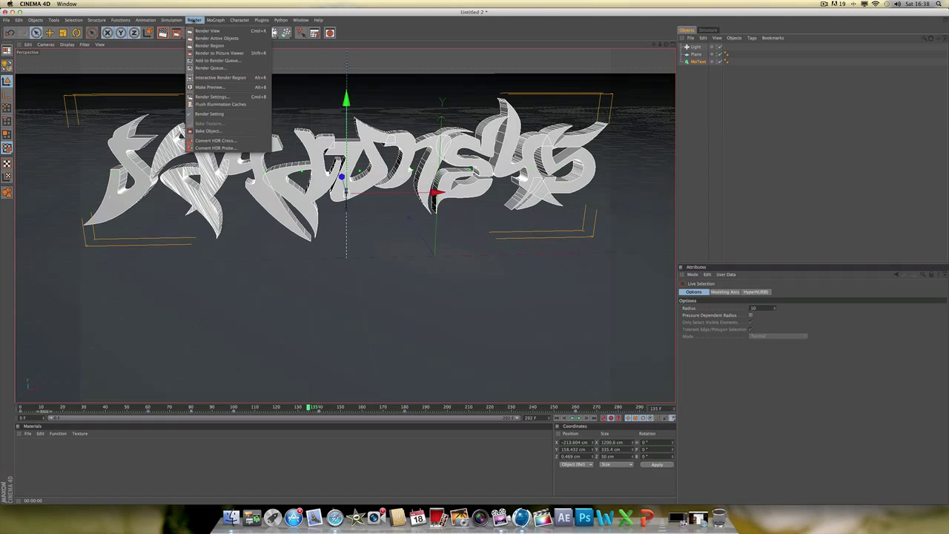
left_click(208, 90)
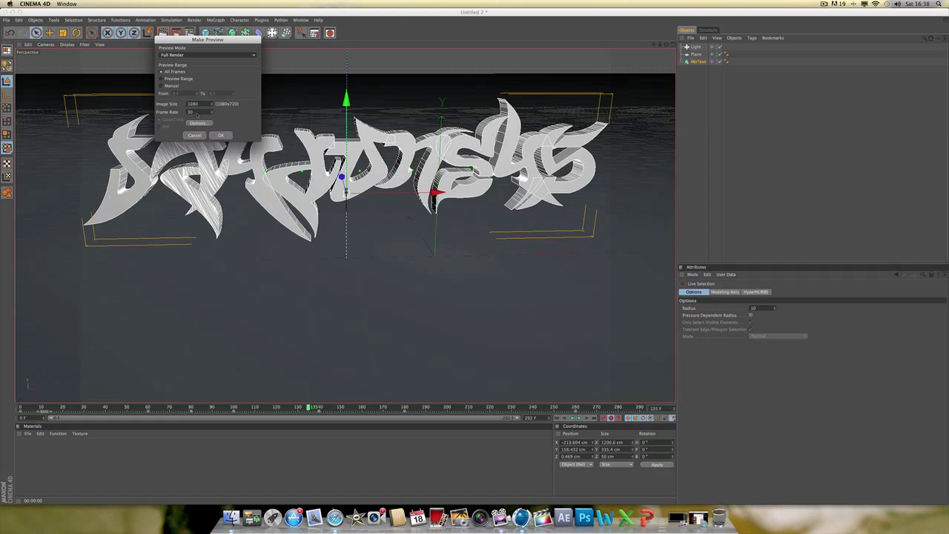
left_click(212, 110)
left_click(212, 110)
left_click(212, 111)
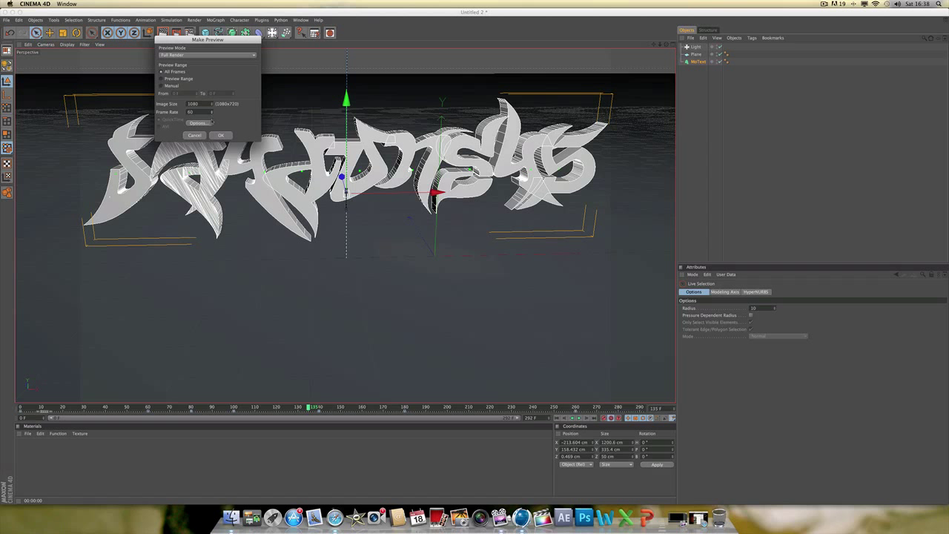
left_click(200, 56)
left_click(200, 55)
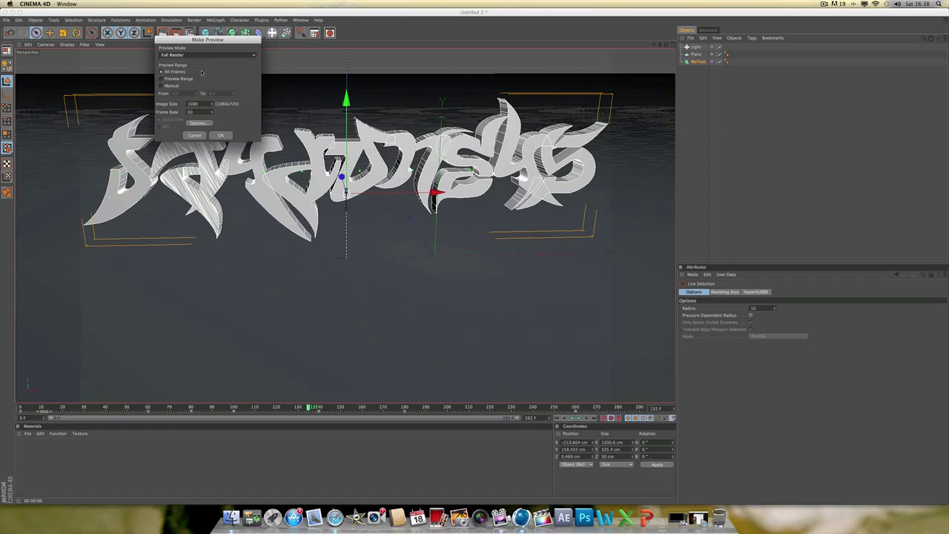
- Calculate the preview into the Picture Viewer, playing the timeline from frame 0
left_click(222, 135)
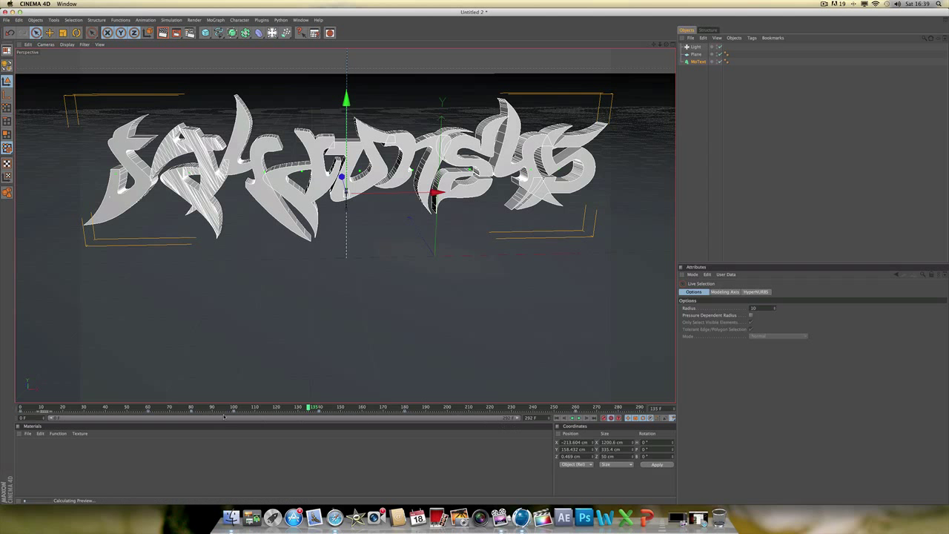
left_click_drag(27, 408, 22, 409)
left_click(579, 418)
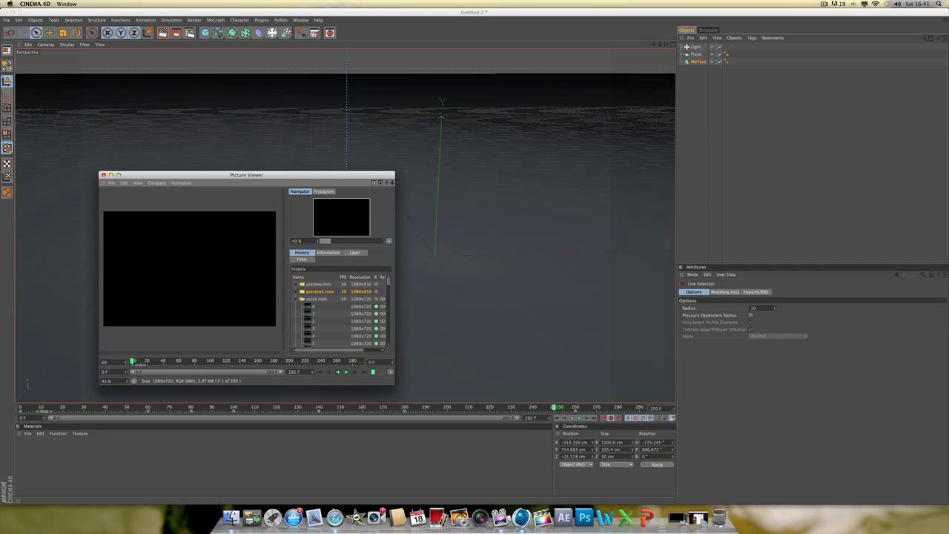
- Play the preview and enable the filter: saturation −37%, brightness −34%, contrast 51%, gamma 1.14
key("space")
left_click(309, 259)
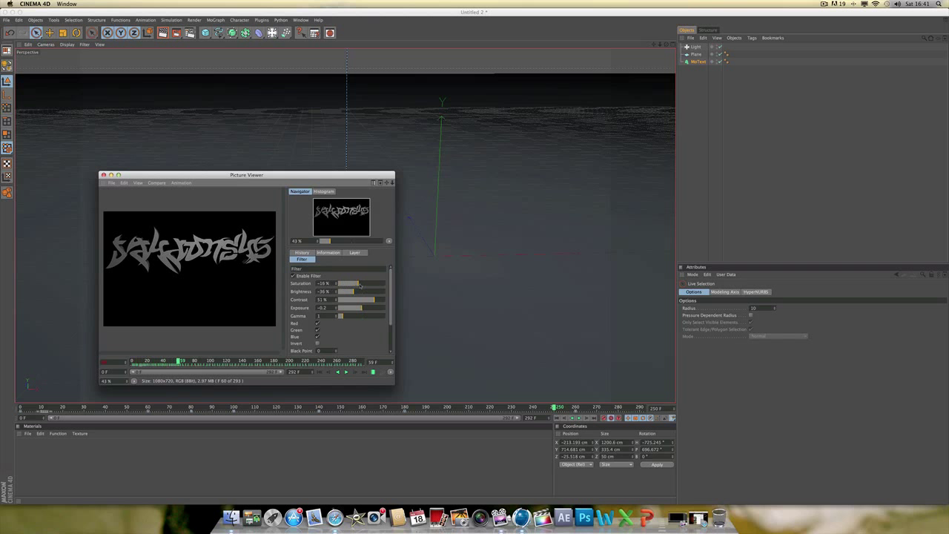
left_click_drag(333, 287, 343, 317)
scroll(342, 319, "down", 2)
scroll(337, 334, "up", 2)
scroll(339, 329, "down", 2)
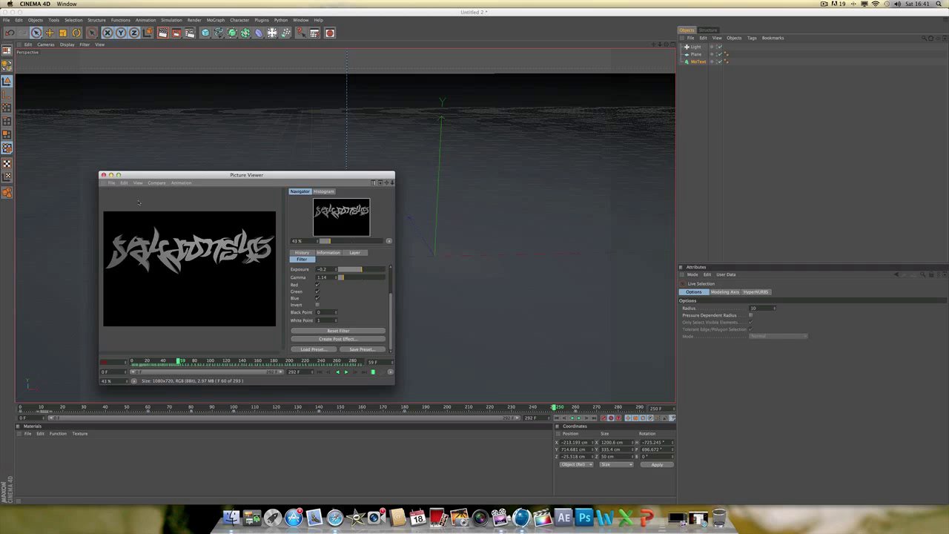
- Review Save as with Type set to Animation, cancel, and close the Picture Viewer
left_click(111, 183)
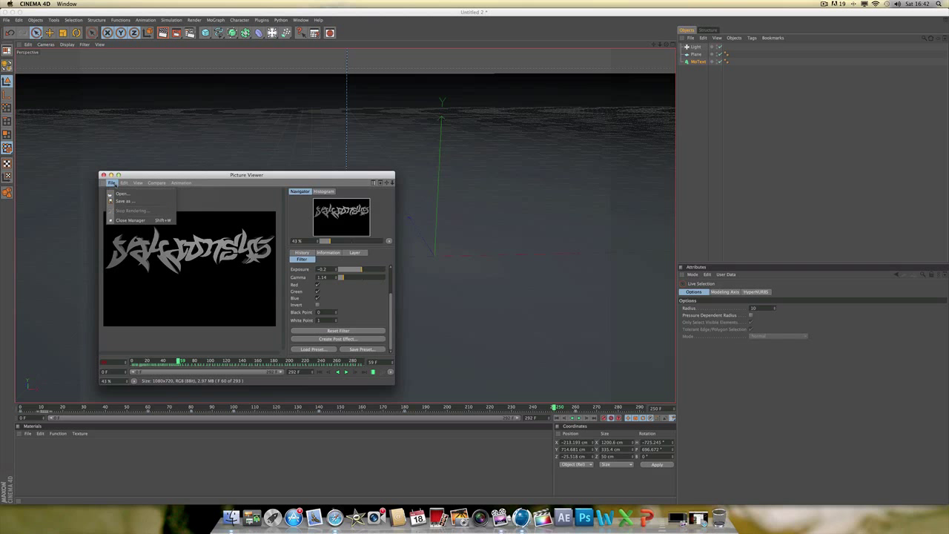
left_click(120, 201)
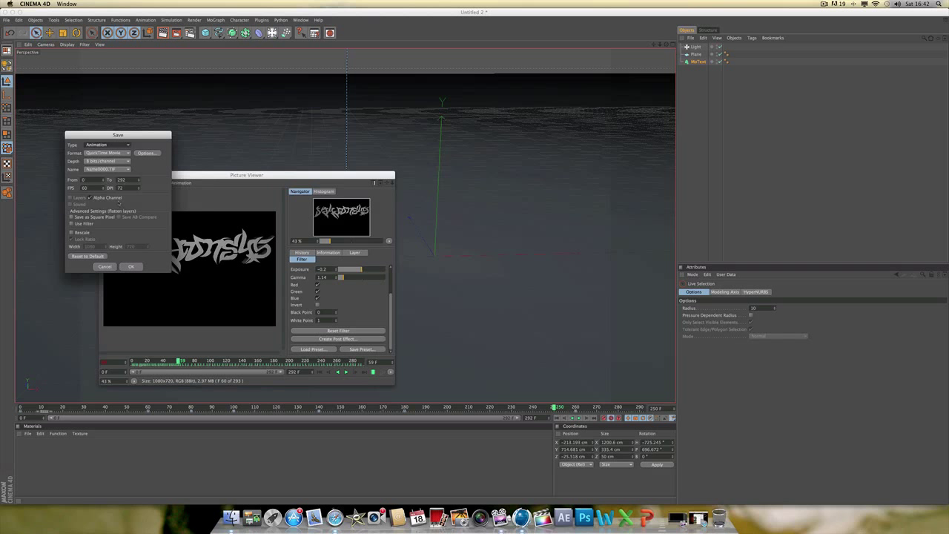
left_click(107, 145)
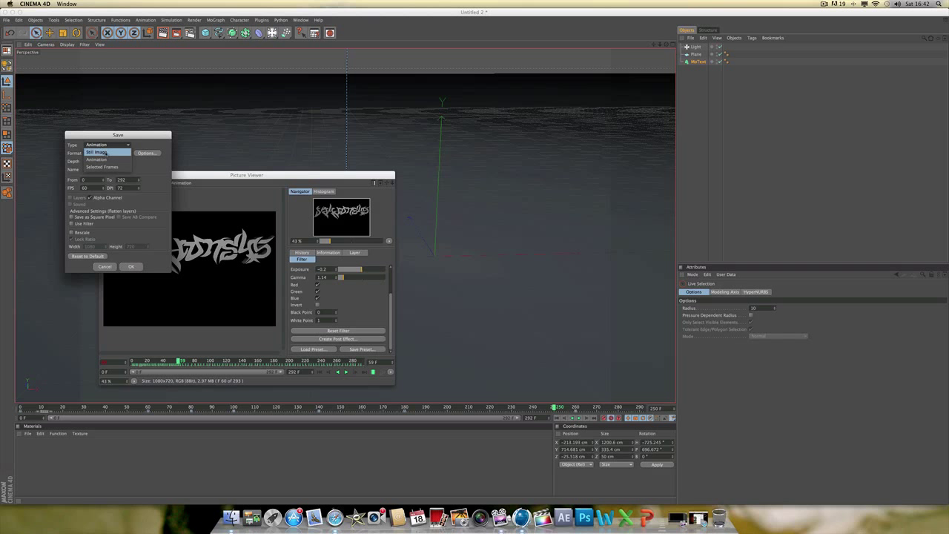
left_click(106, 159)
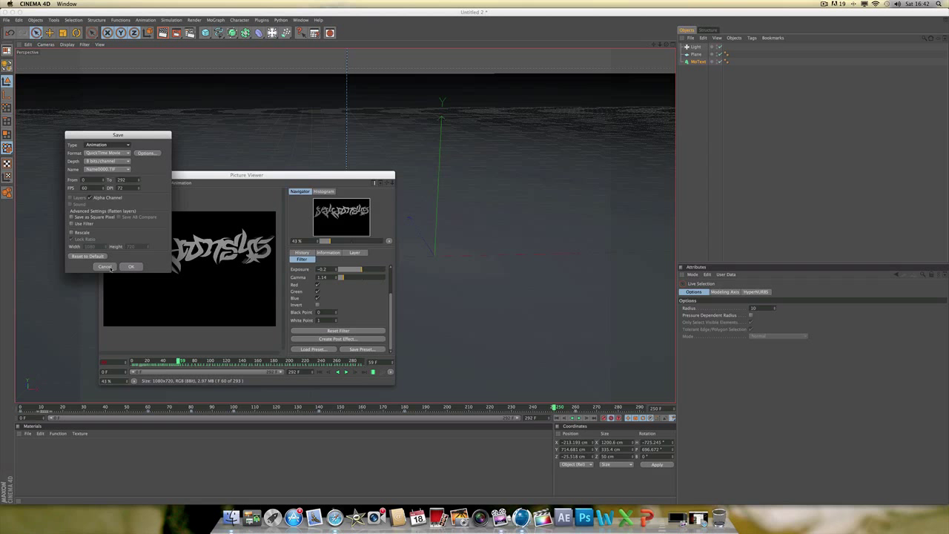
left_click(112, 270)
left_click(103, 175)
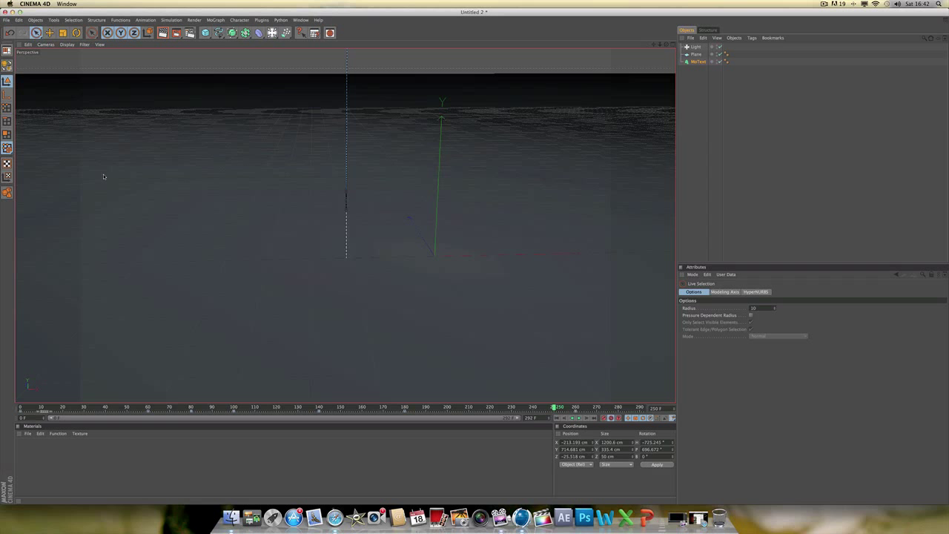
- In Render Settings Output, set the frame range to All Frames (292 F)
left_click(189, 33)
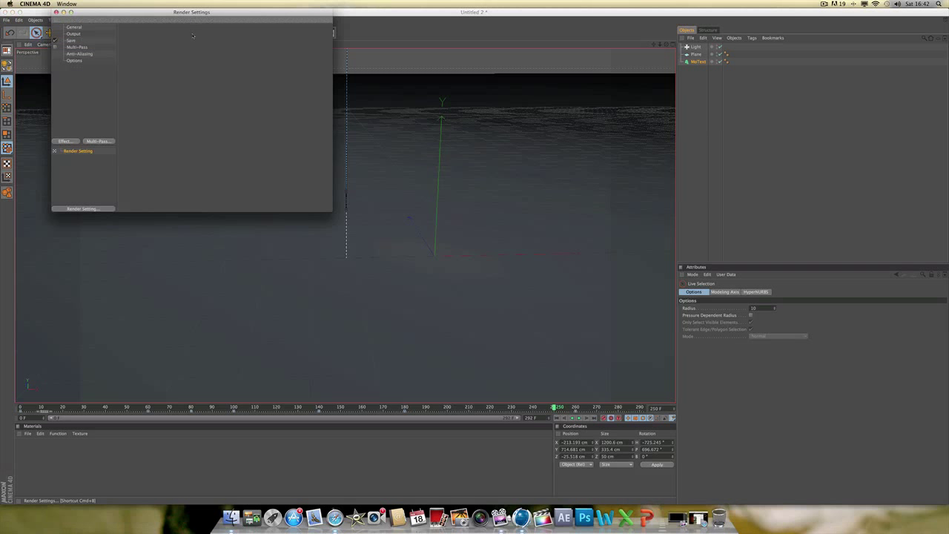
left_click_drag(93, 22, 226, 142)
left_click(204, 152)
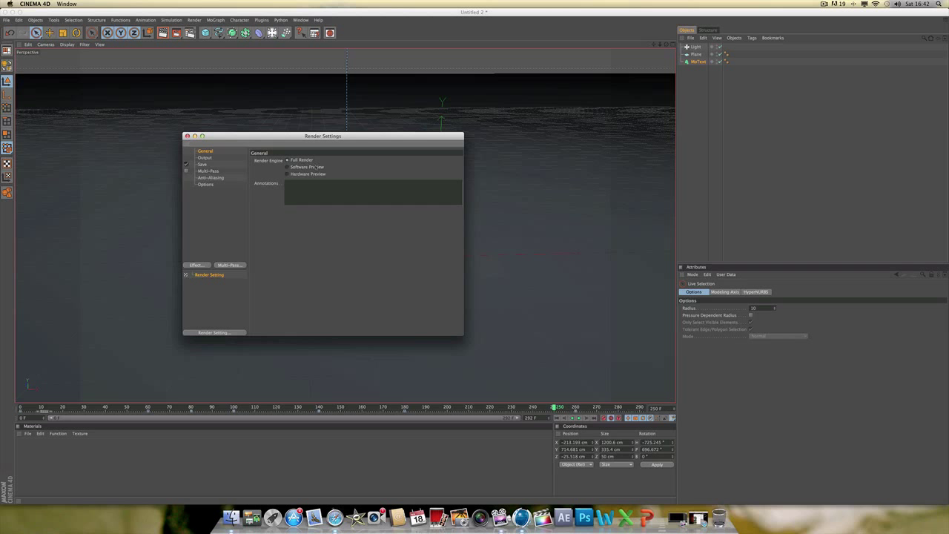
left_click(204, 157)
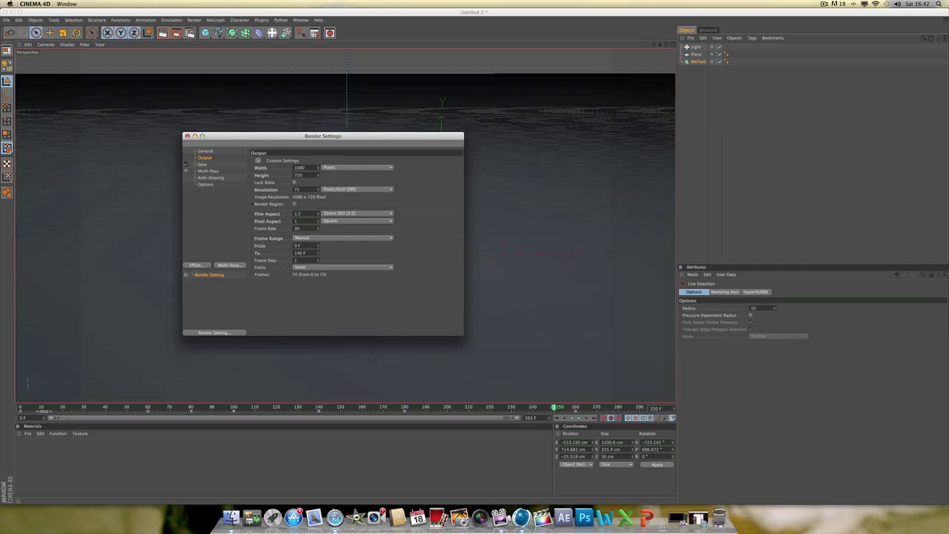
left_click(325, 239)
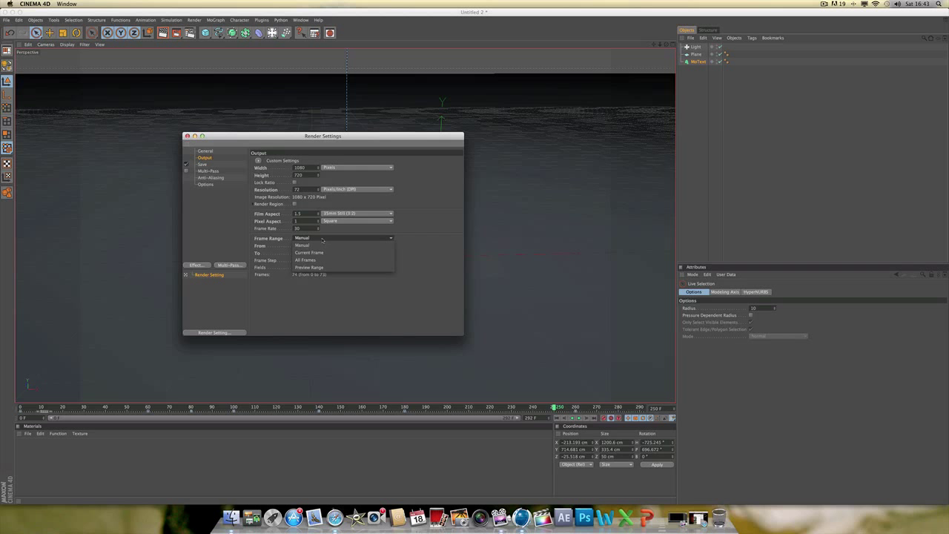
left_click(304, 245)
left_click(310, 240)
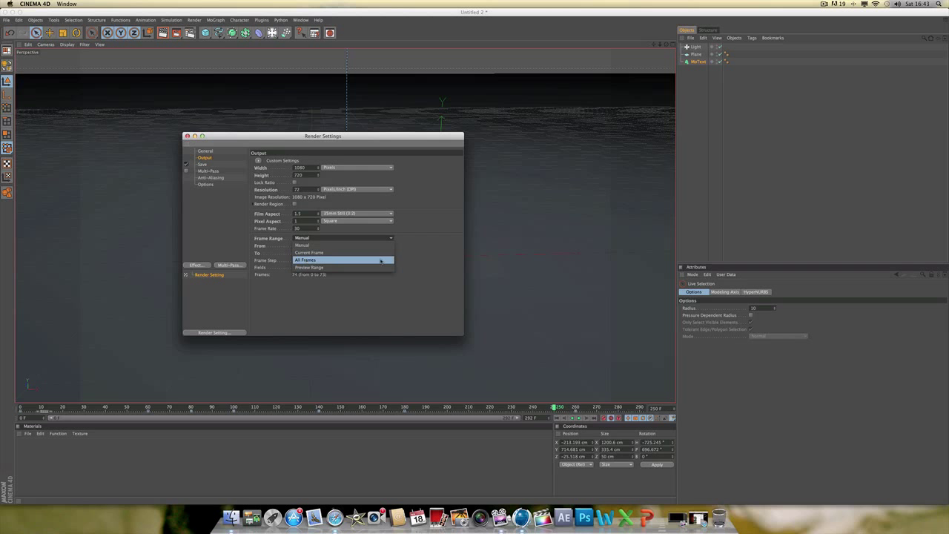
left_click(417, 259)
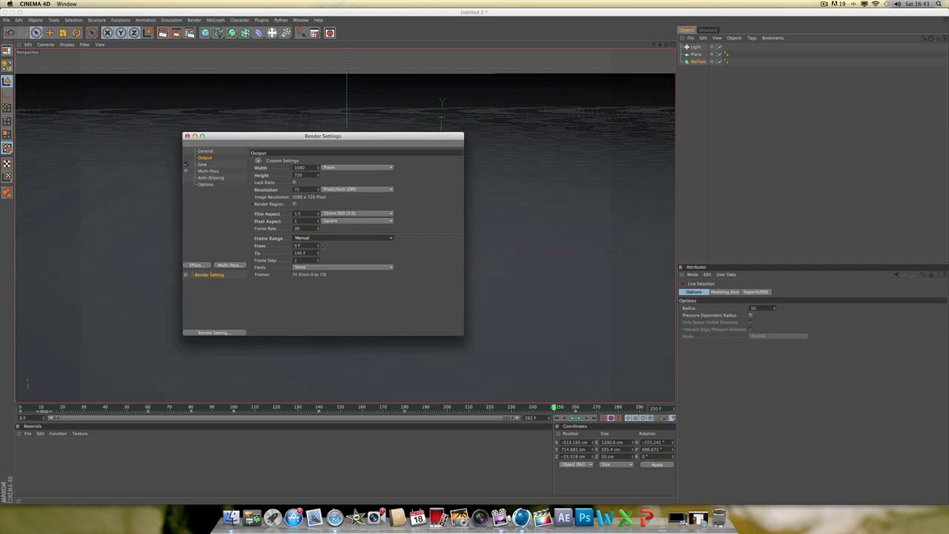
left_click(320, 238)
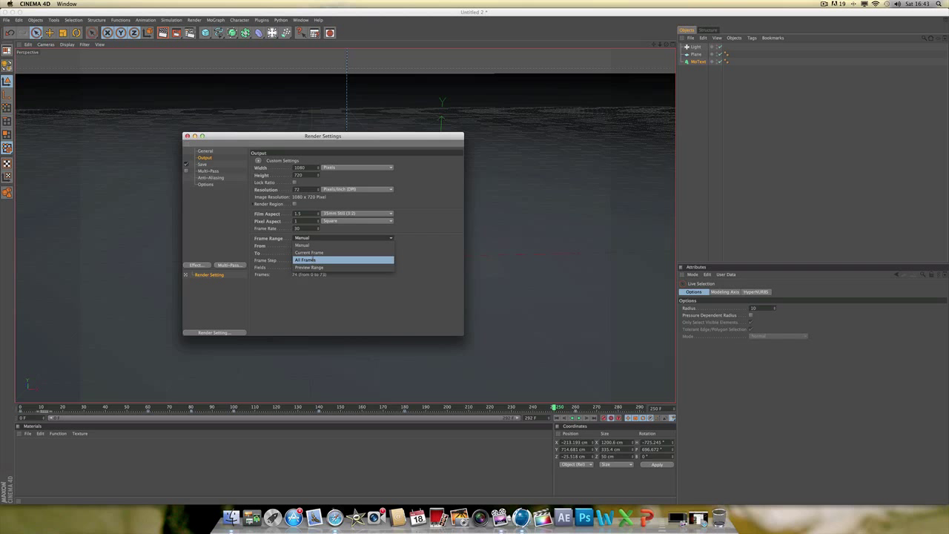
left_click(313, 259)
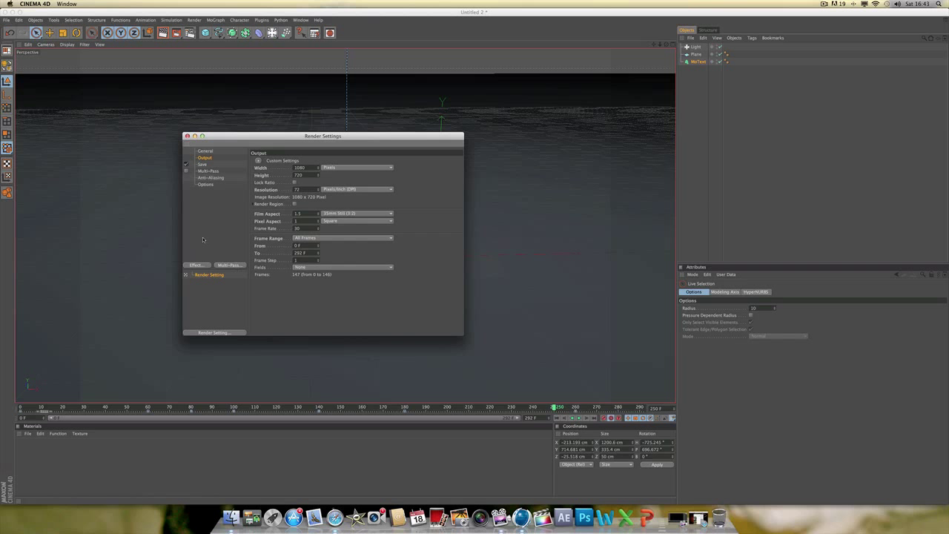
- Save as QuickTime Movie with Separate Alpha and Straight Alpha both enabled
left_click(201, 164)
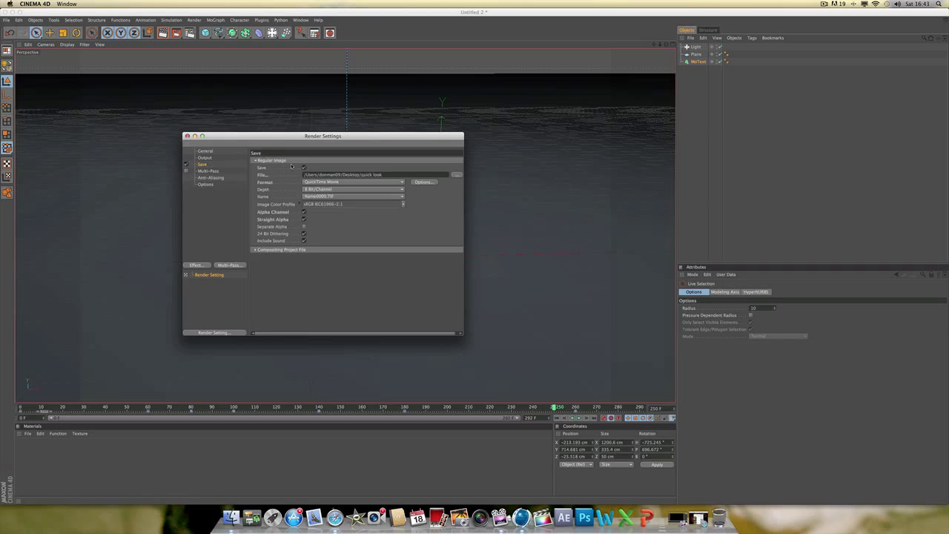
left_click(357, 183)
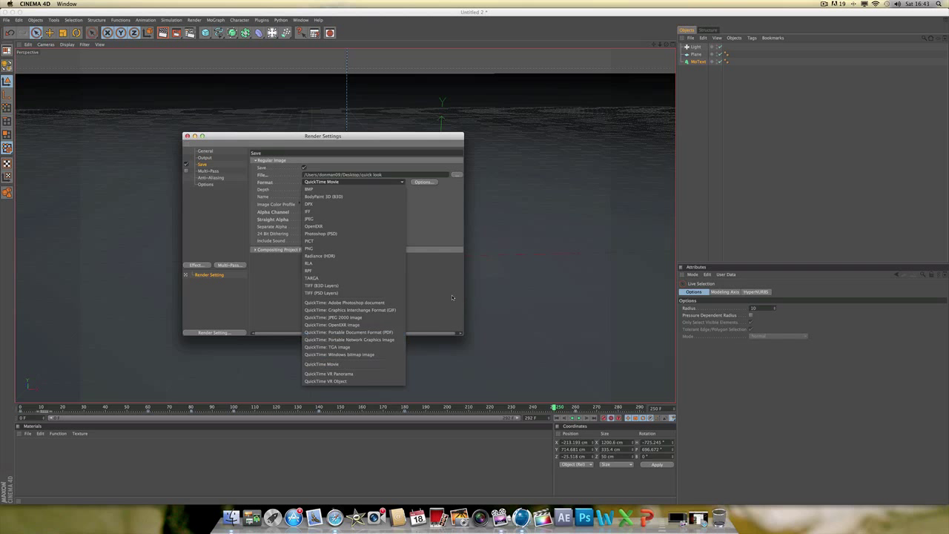
left_click(374, 180)
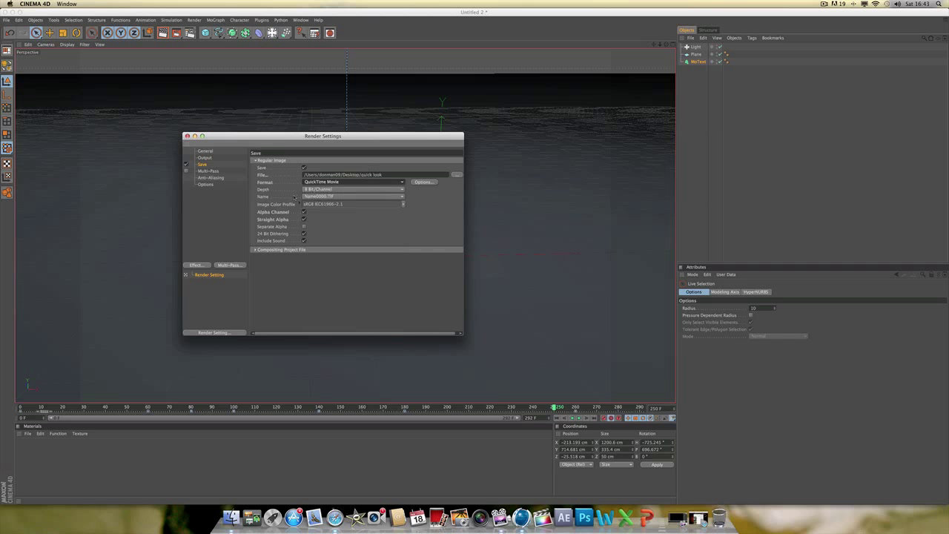
left_click(304, 218)
left_click(304, 227)
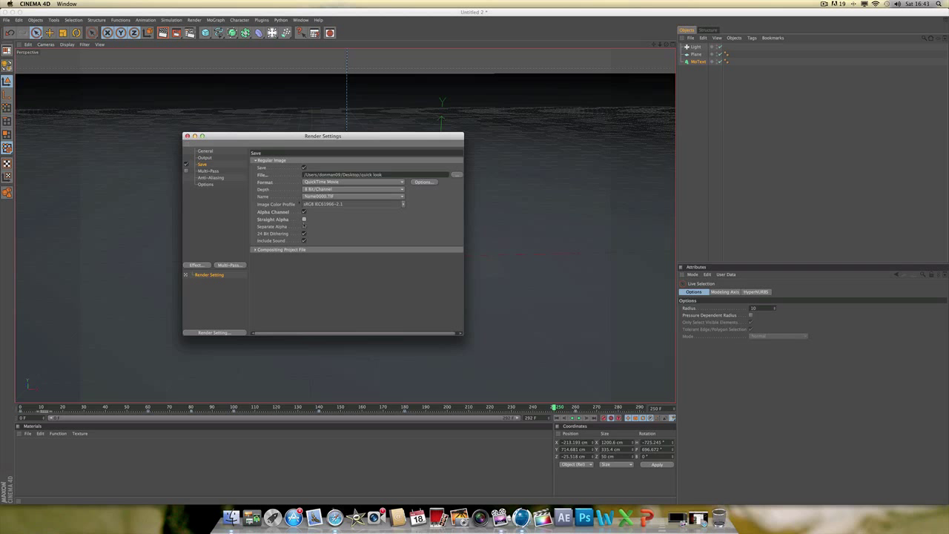
left_click(304, 219)
- Turn on Multi-Pass rendering
left_click(208, 172)
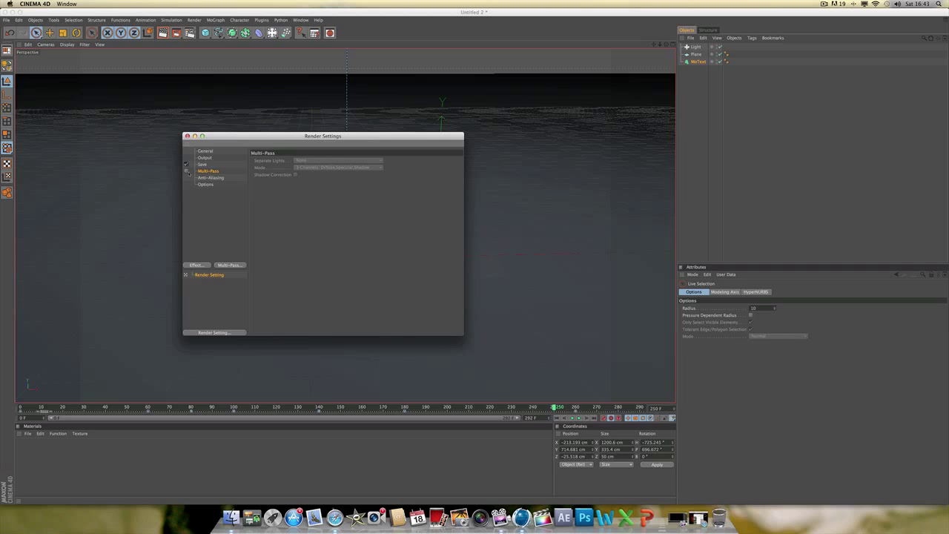
left_click(186, 173)
left_click(186, 172)
left_click(186, 173)
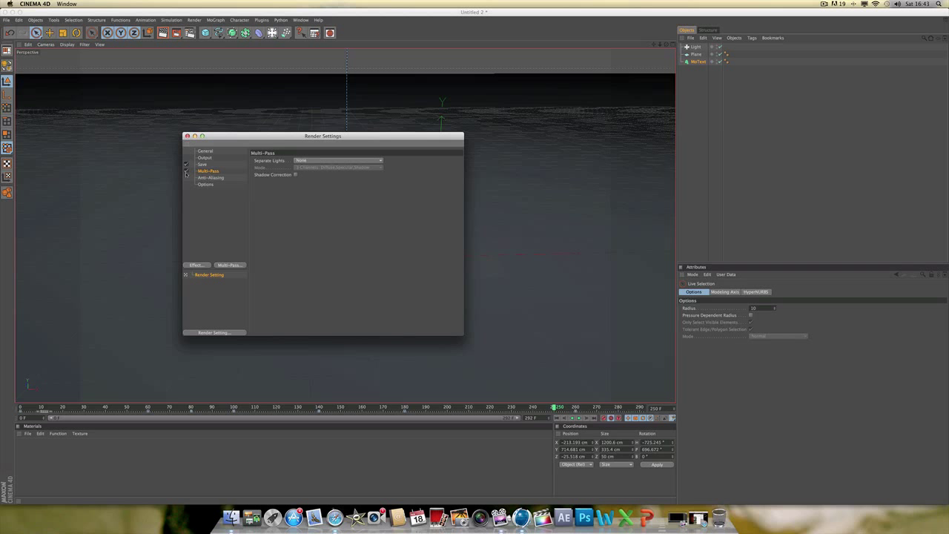
left_click(186, 173)
left_click(186, 171)
- Keep Anti-Aliasing at Best with the Animation filter
left_click(210, 178)
left_click(207, 184)
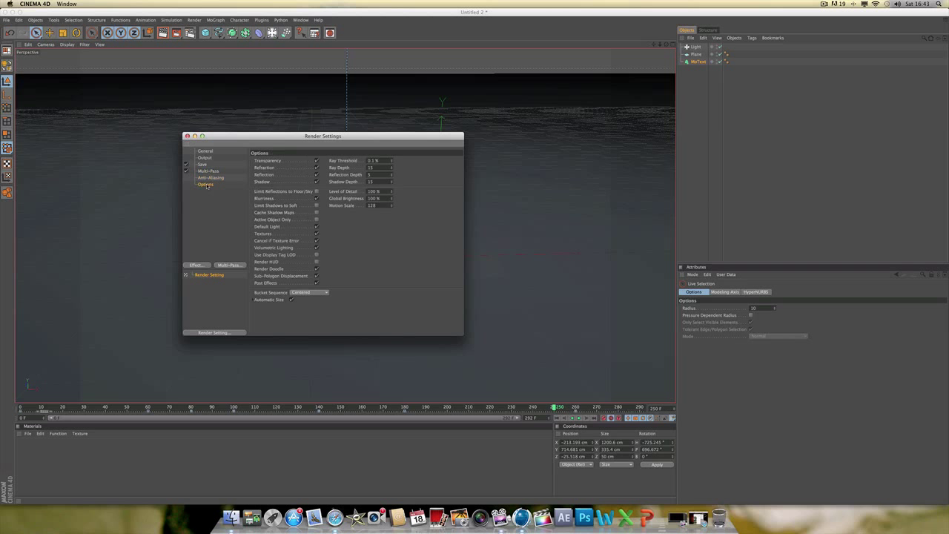
left_click(210, 178)
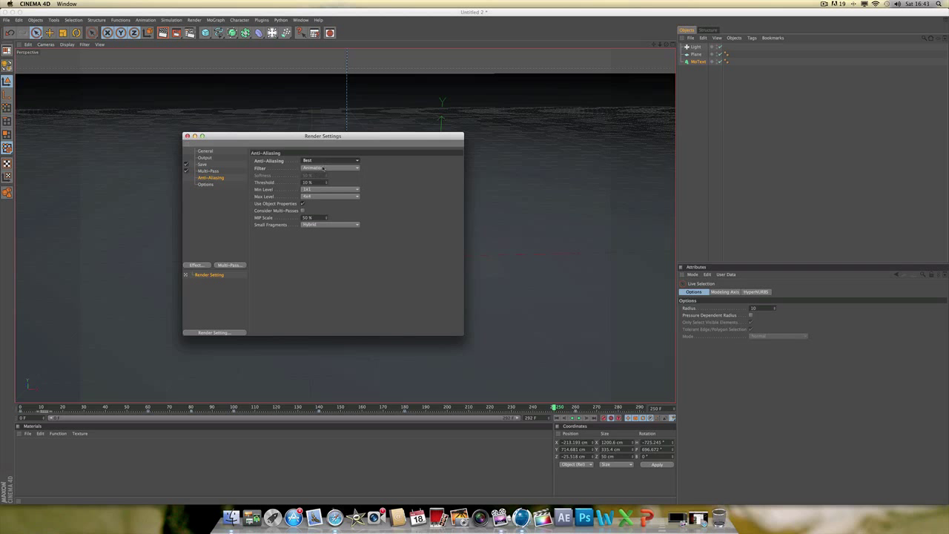
left_click(332, 168)
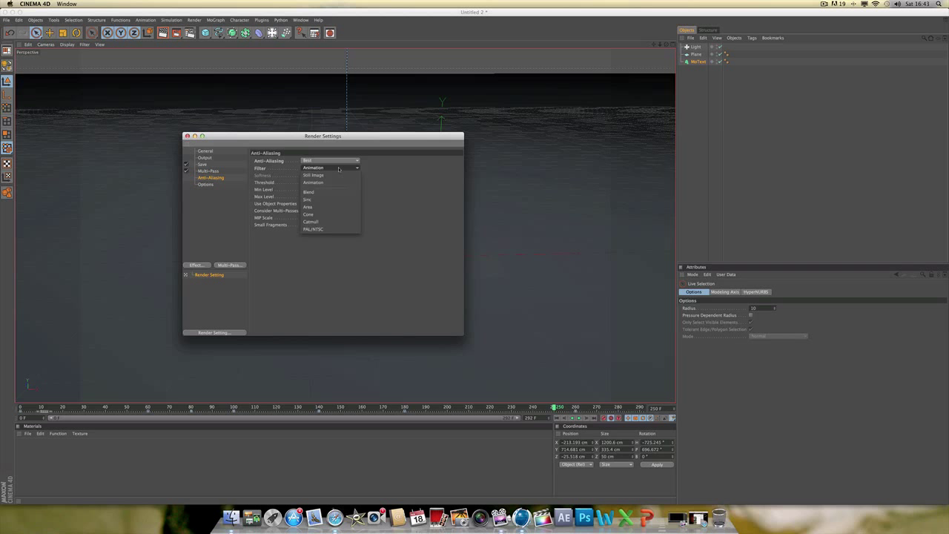
left_click(391, 179)
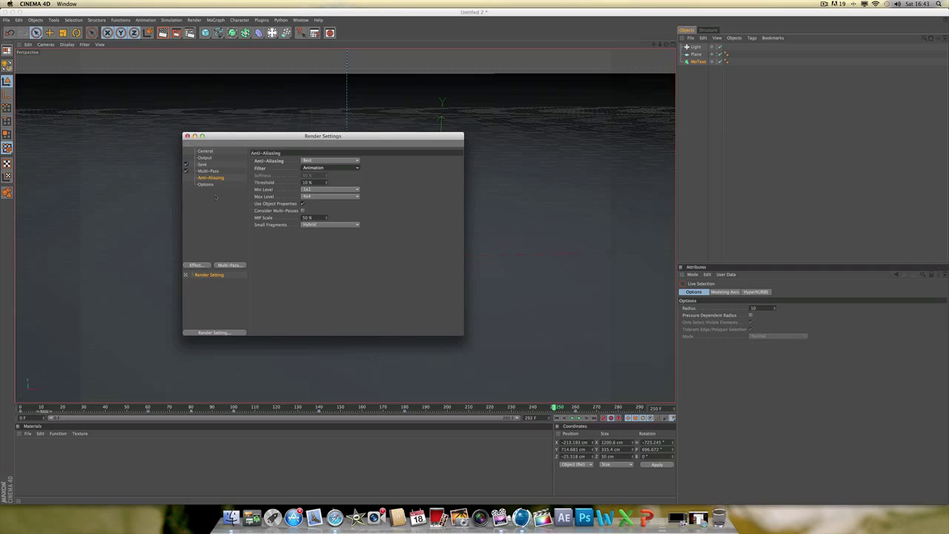
- Close Render Settings, render the view, and play the animation to about frame 81
left_click(187, 136)
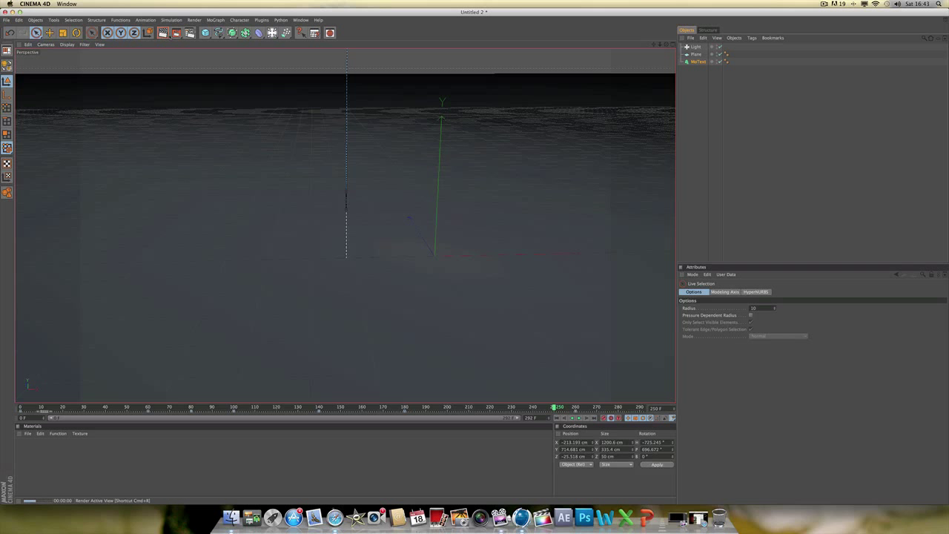
left_click(165, 34)
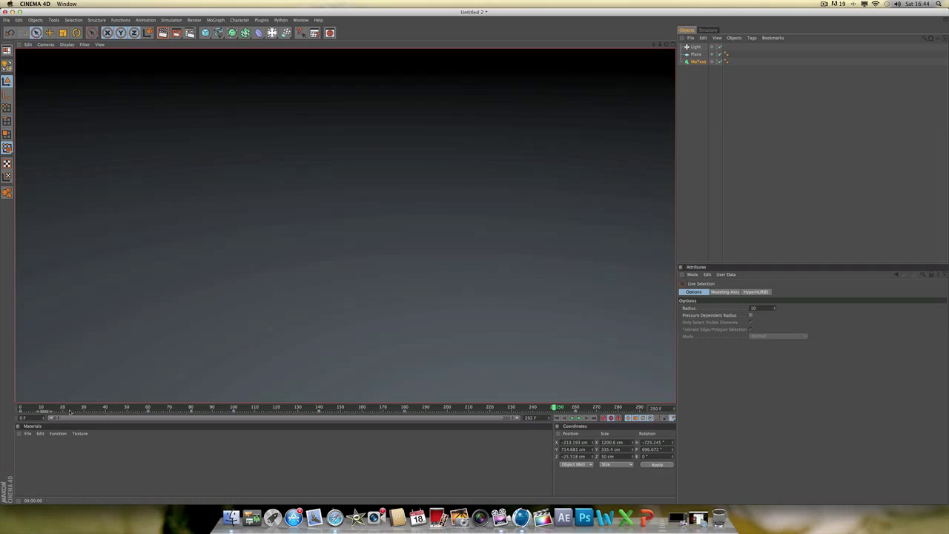
left_click(579, 417)
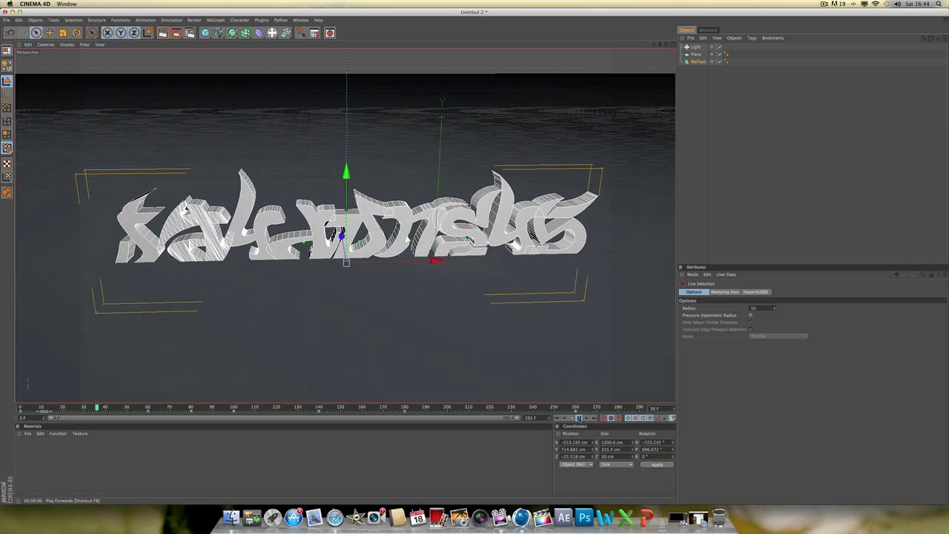
key("F7")
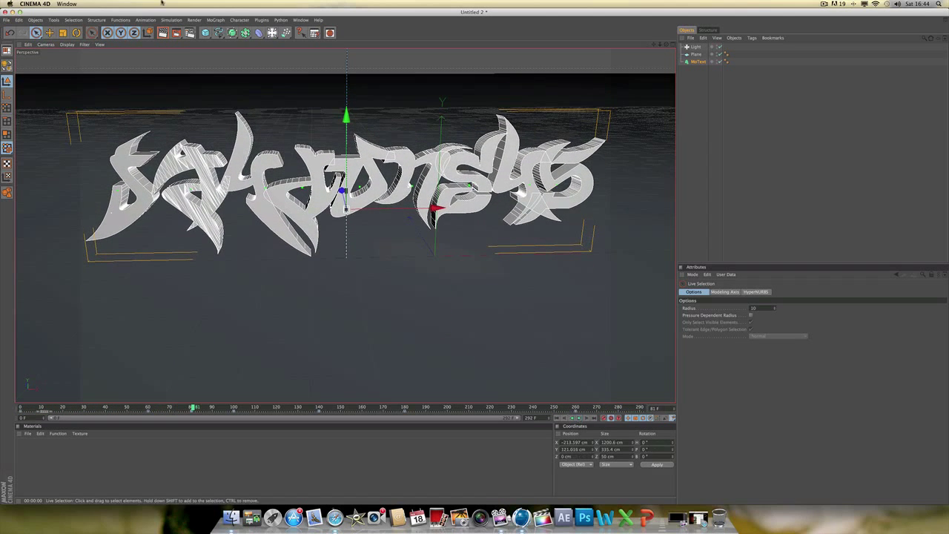
left_click(177, 35)
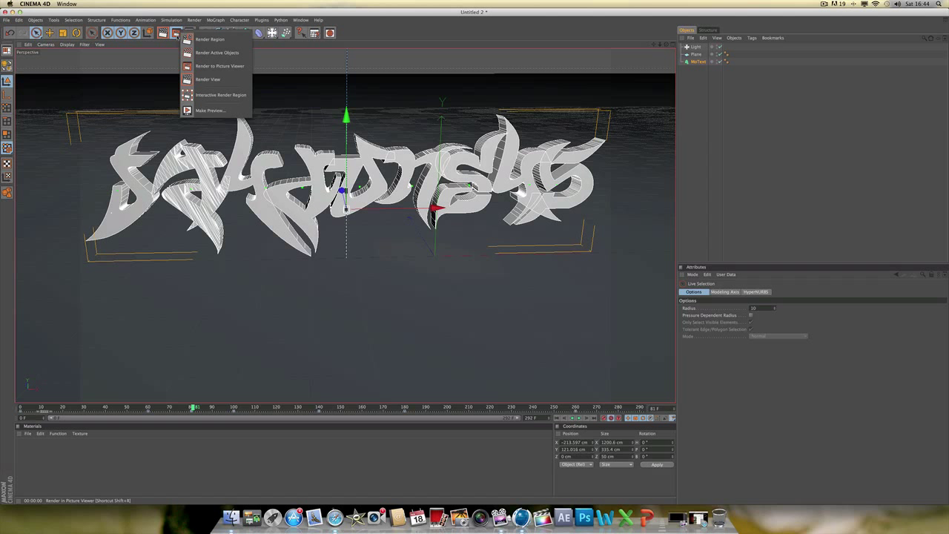
- Render the animation to the Picture Viewer, overwriting quick look.mov
left_click(220, 66)
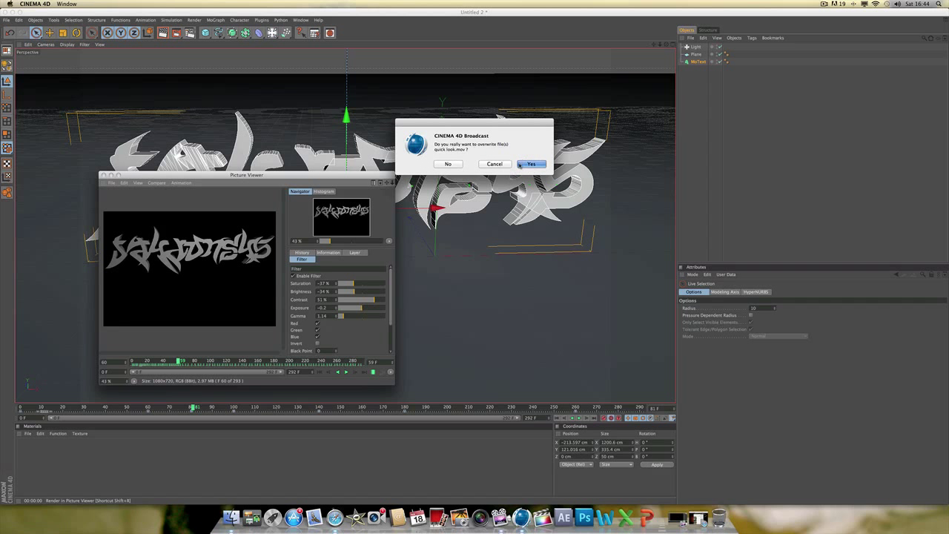
left_click(542, 165)
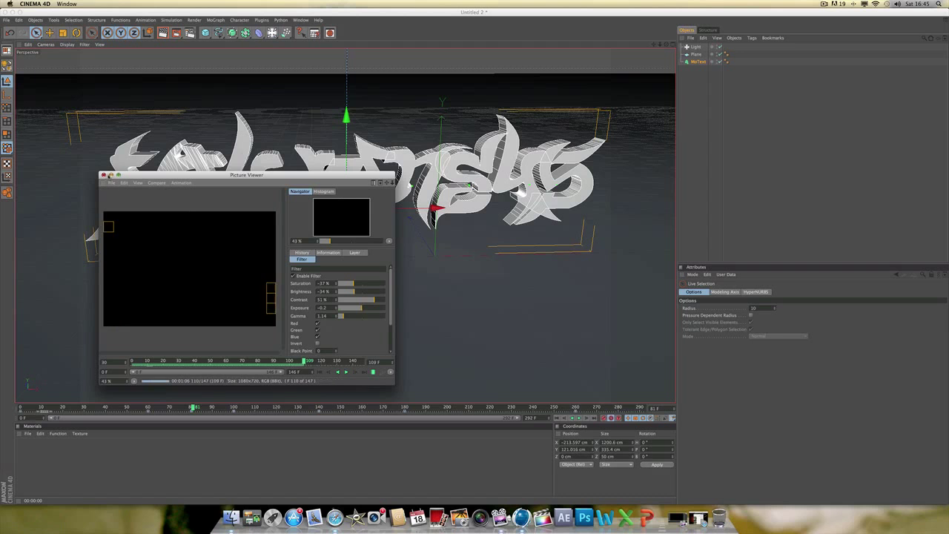
- Minimise the finished render viewer and Cinema 4D to show the desktop of A_quick tif frames
left_click(112, 176)
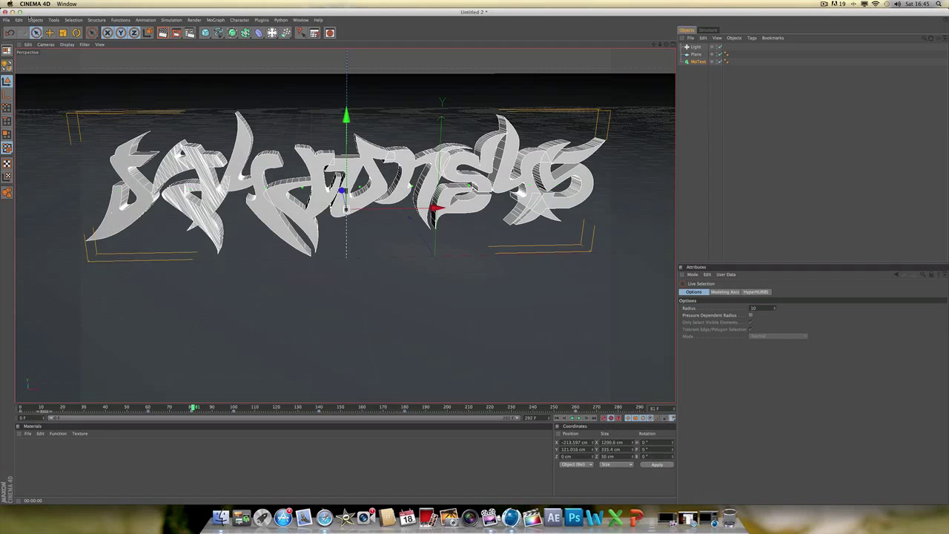
left_click(12, 13)
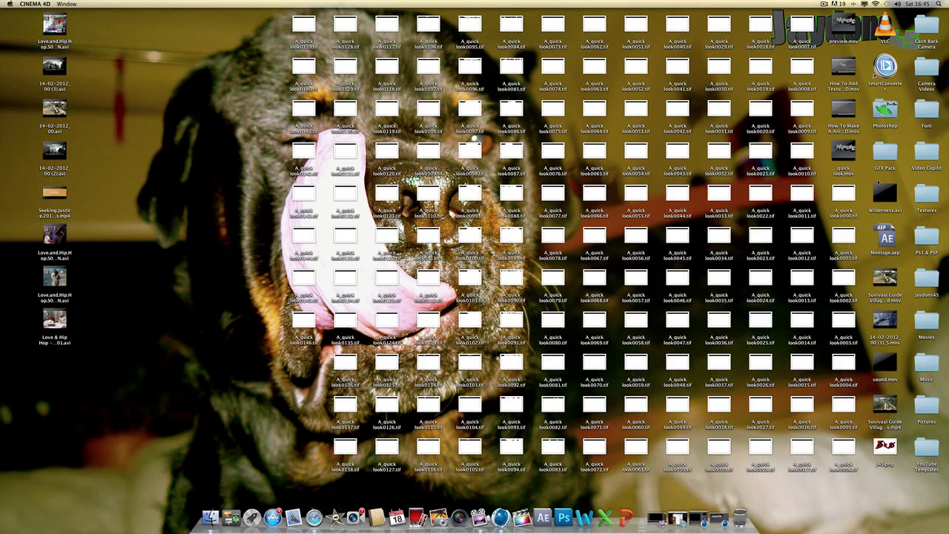
mouse_move(844, 151)
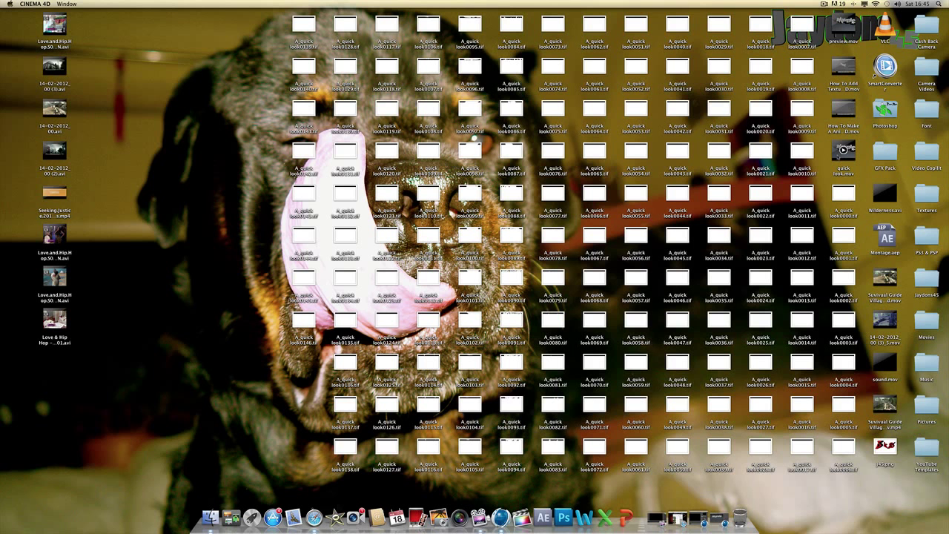
double_click(841, 153)
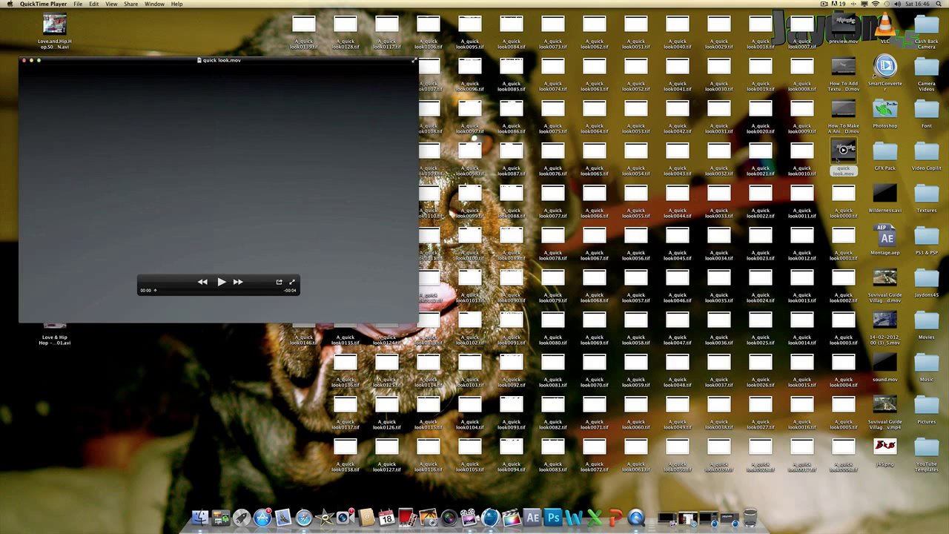
left_click(221, 282)
left_click(24, 61)
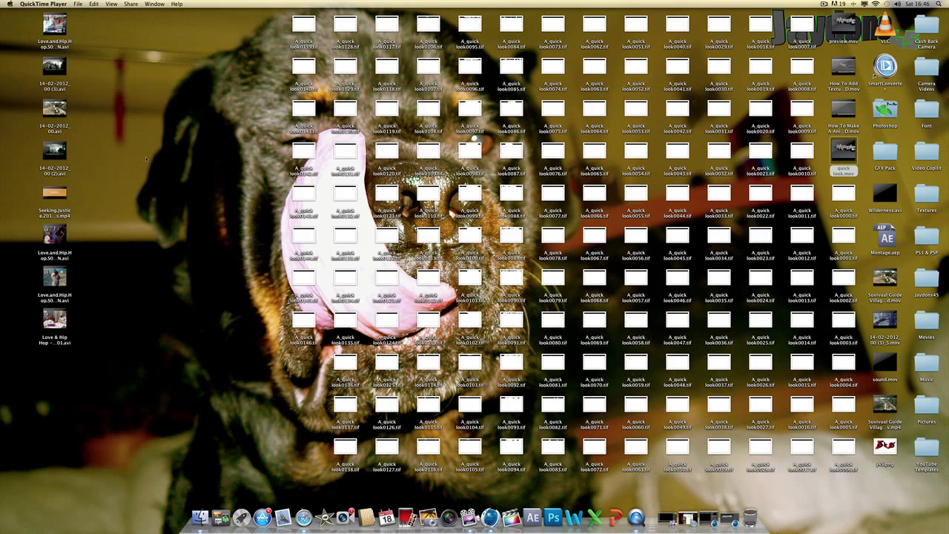
- Move all the A_quick tif frame files to the Trash and permanently empty it
left_click_drag(278, 21, 526, 260)
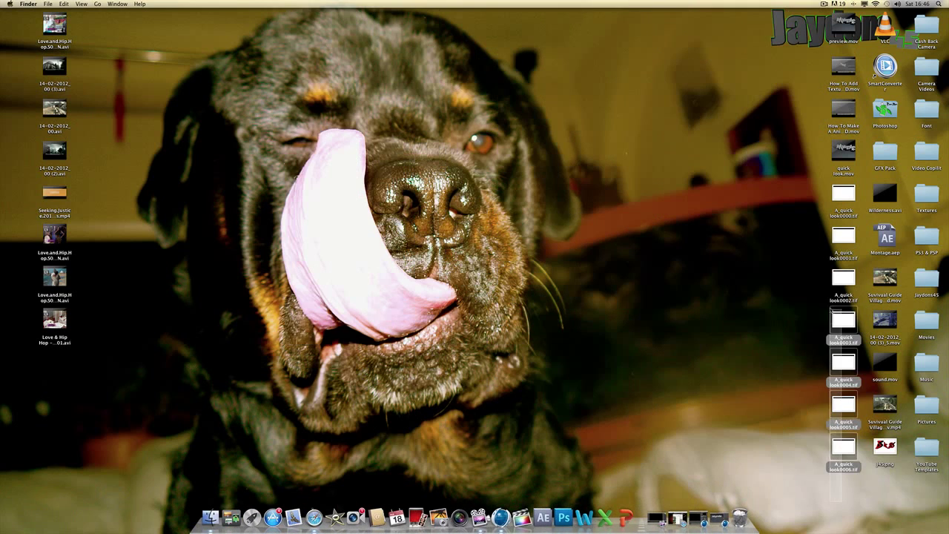
left_click_drag(843, 445, 741, 501)
left_click(741, 498)
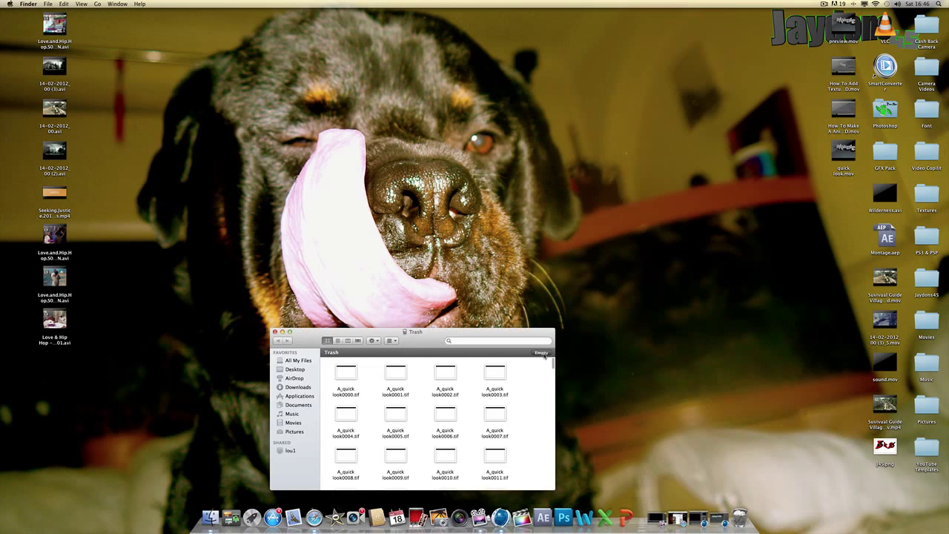
left_click(544, 353)
left_click(512, 164)
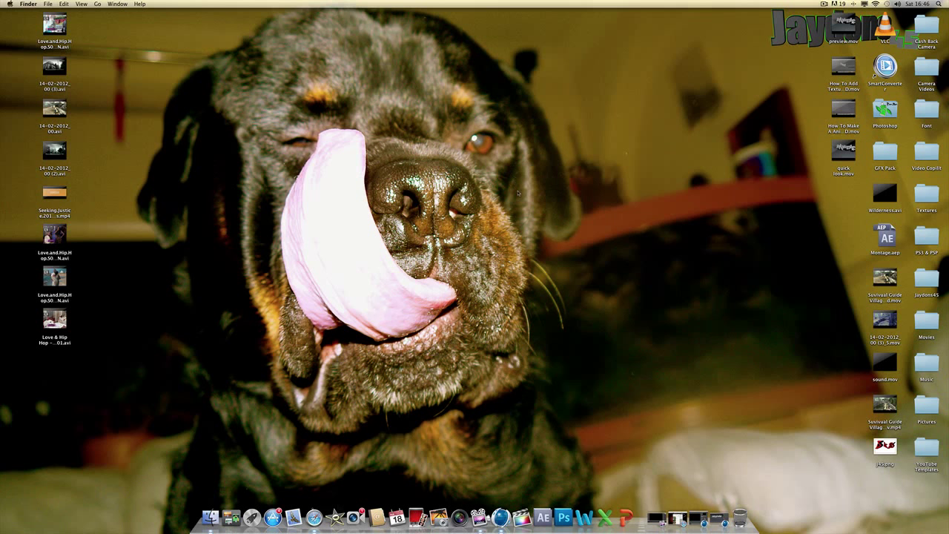
- Bring up the desktop context menu, then dismiss it without choosing anything
right_click(541, 241)
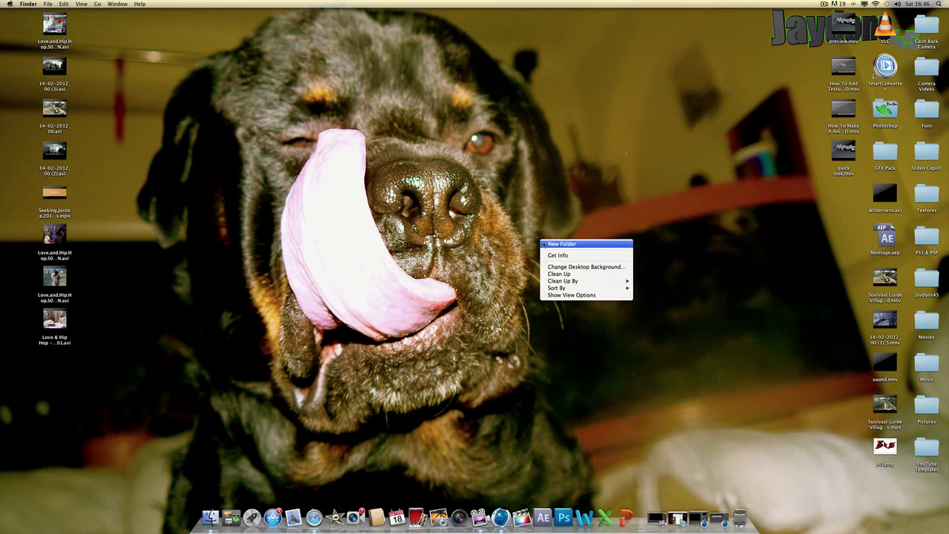
left_click(387, 285)
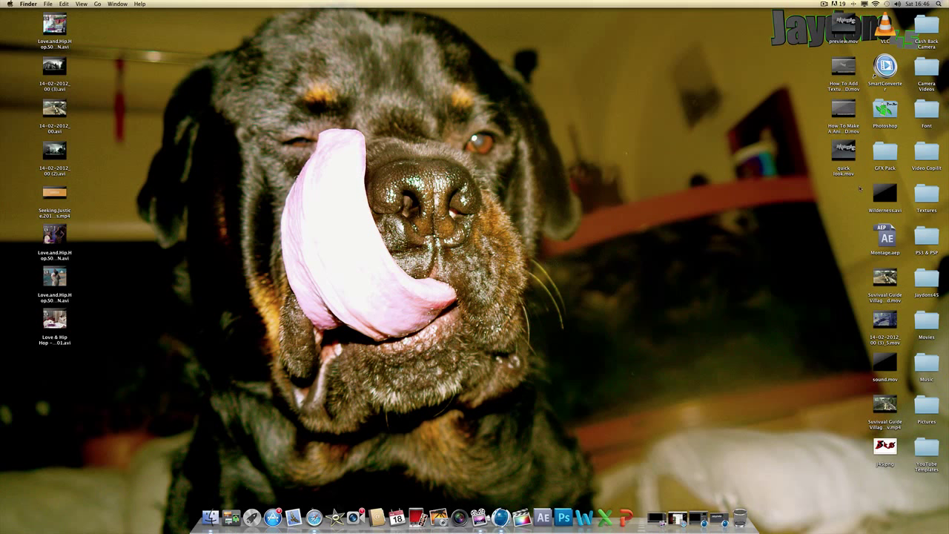
mouse_move(849, 157)
double_click(849, 157)
left_click(223, 284)
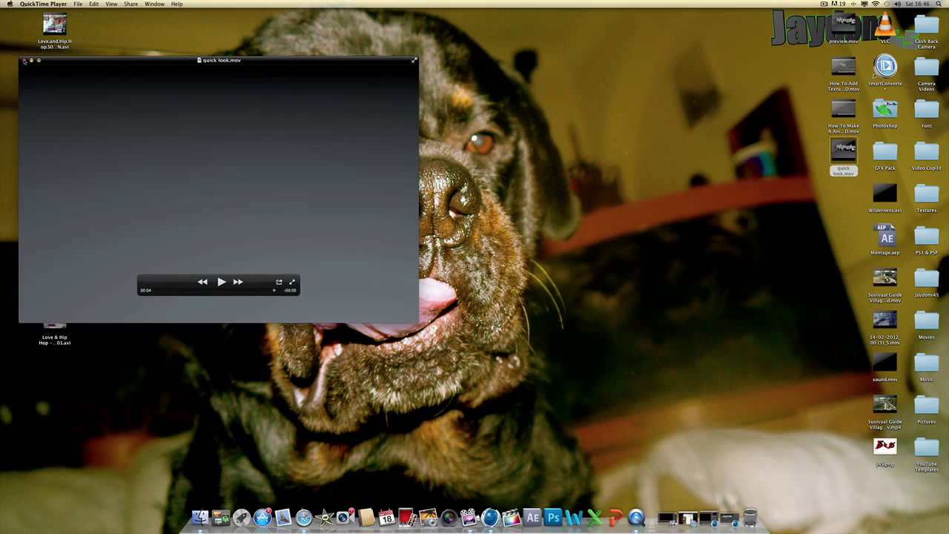
key("super+w")
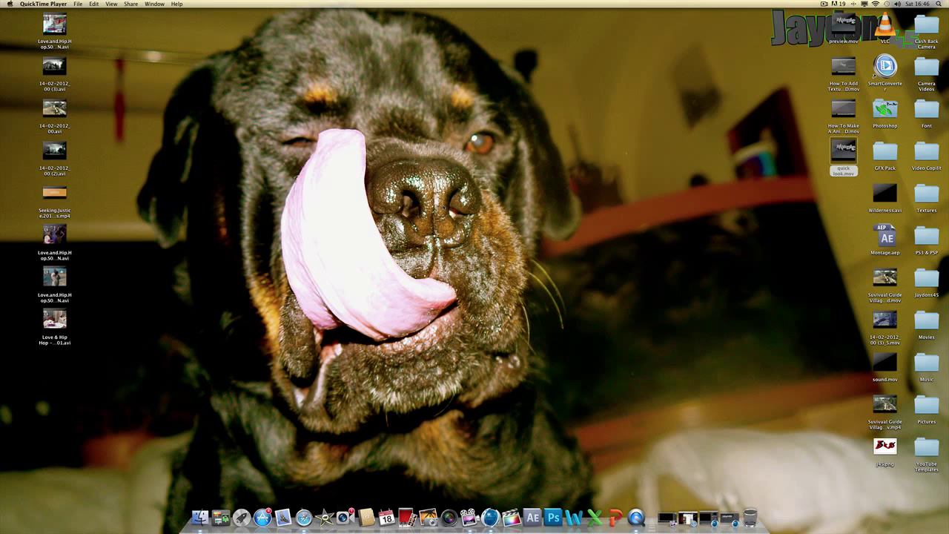